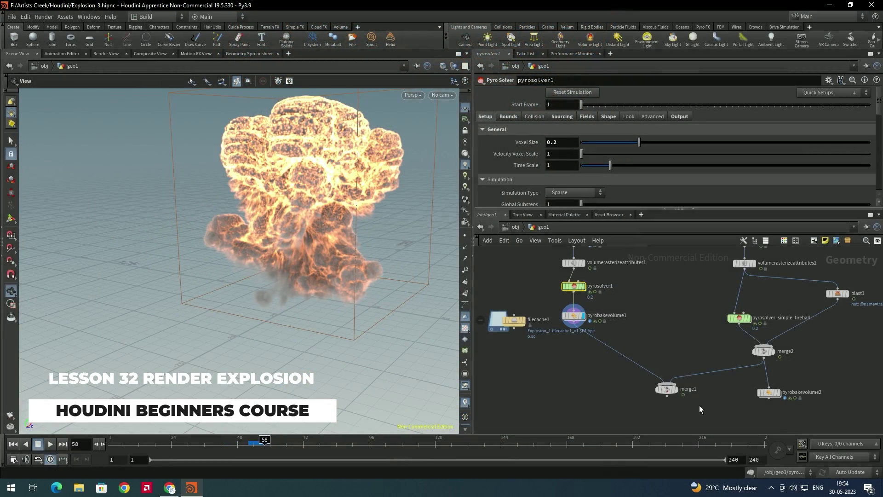
- Delete the merge1 node below the two pyro simulation branches
drag(699, 405, 657, 375)
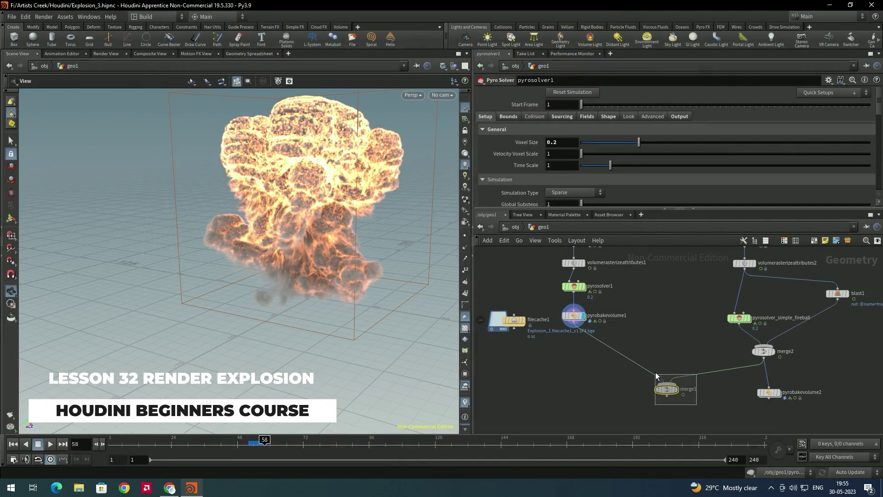
key(Delete)
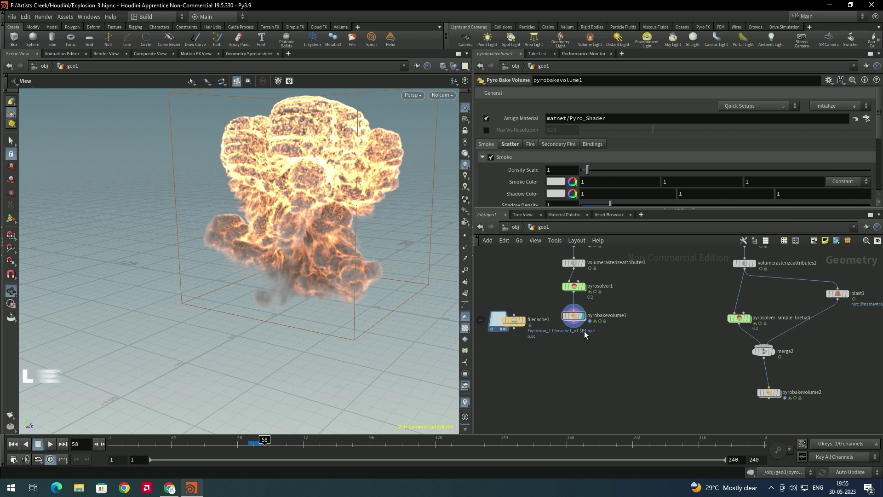
- Add a Null node and wire its input to the output of pyrobakevolume1
mouse_move(584, 321)
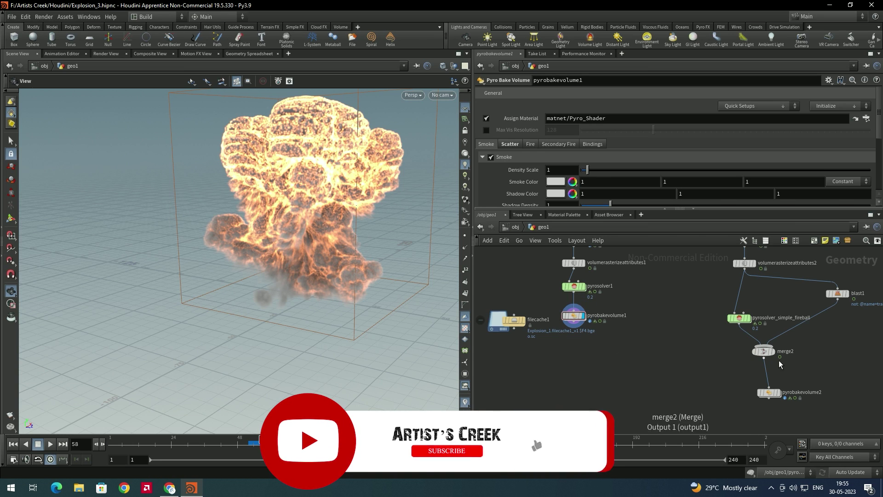
mouse_move(781, 394)
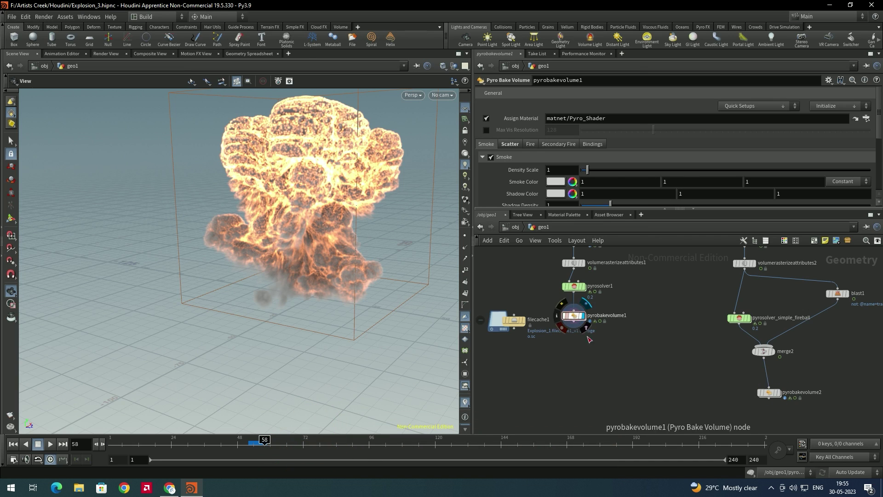
click(576, 326)
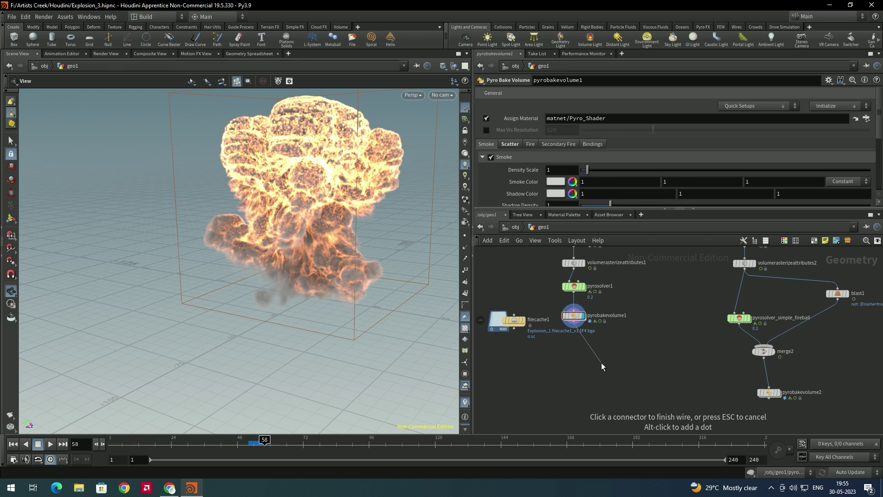
click(606, 362)
text(null)
key(Return)
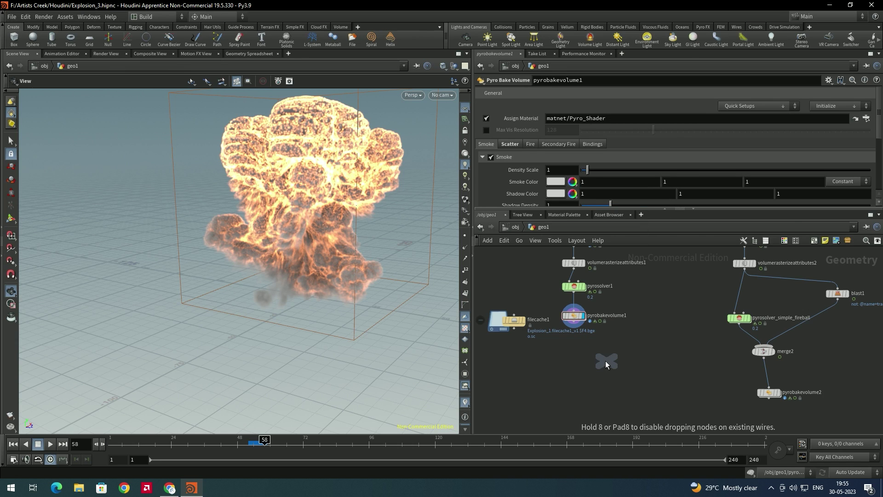
click(605, 361)
click(576, 324)
click(605, 360)
- Rename the null connected to pyrobakevolume1 as Explosion
double_click(621, 361)
text(Explosion)
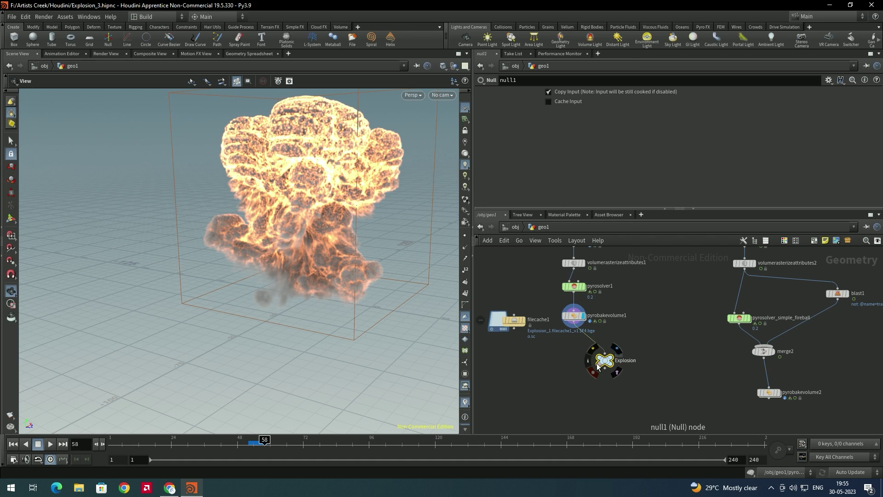
key(Return)
middle_drag(810, 365, 786, 314)
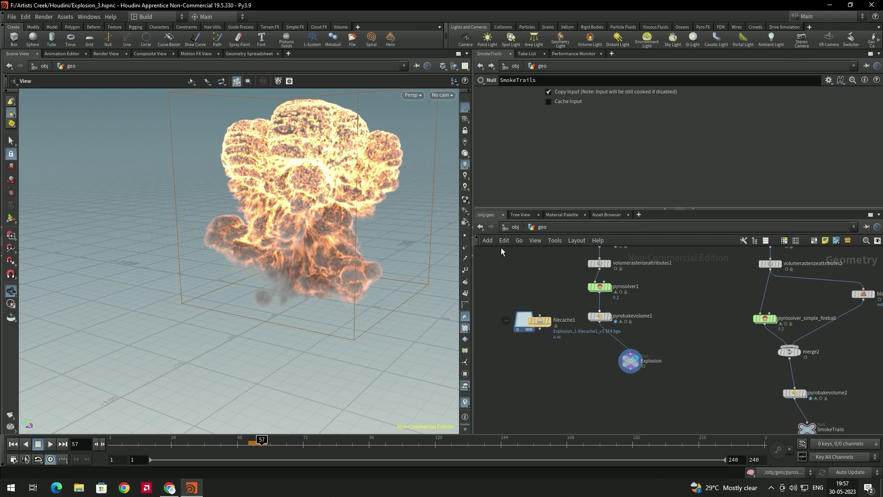
- Add a new Geometry node at object level and name it SmokeTrails
click(480, 226)
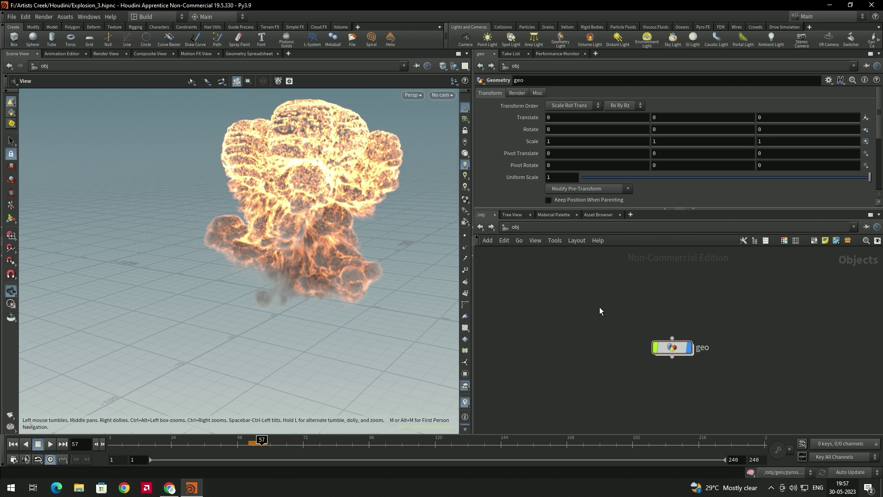
key(Tab)
text(geo)
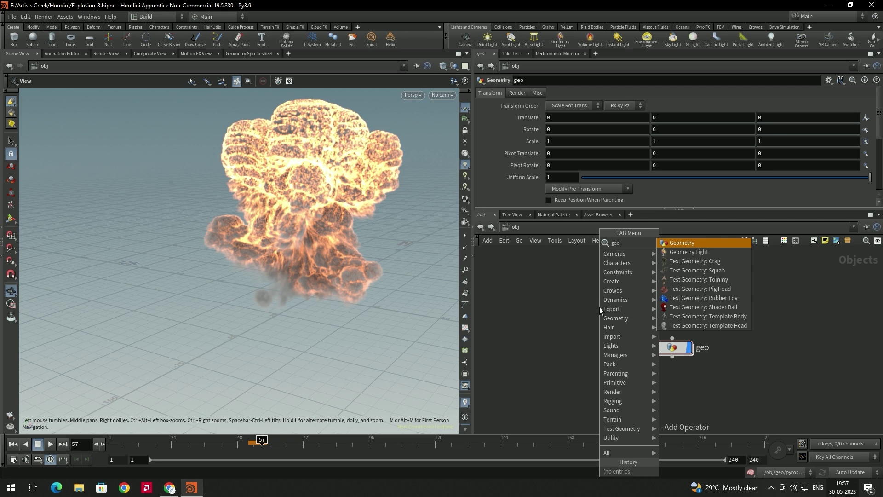
key(Return)
click(600, 307)
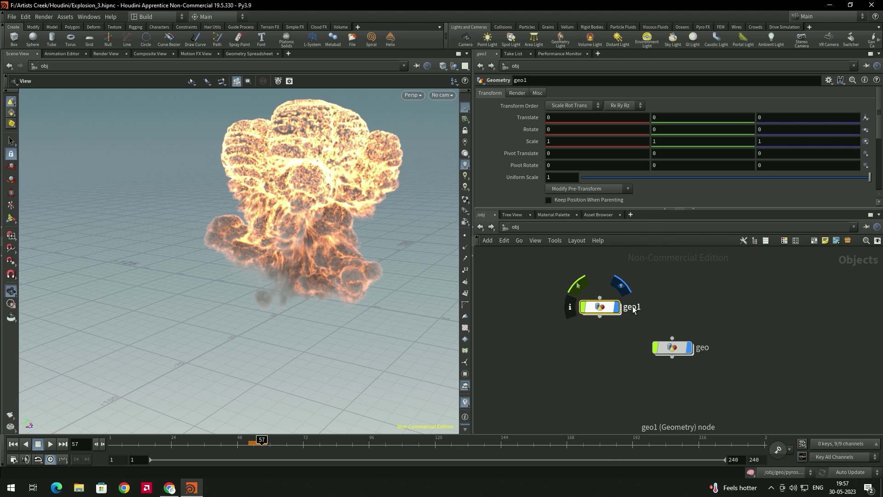
double_click(632, 307)
text(SmokeTrails)
key(Return)
- Rename the original geo node as Main_Explosion
double_click(711, 347)
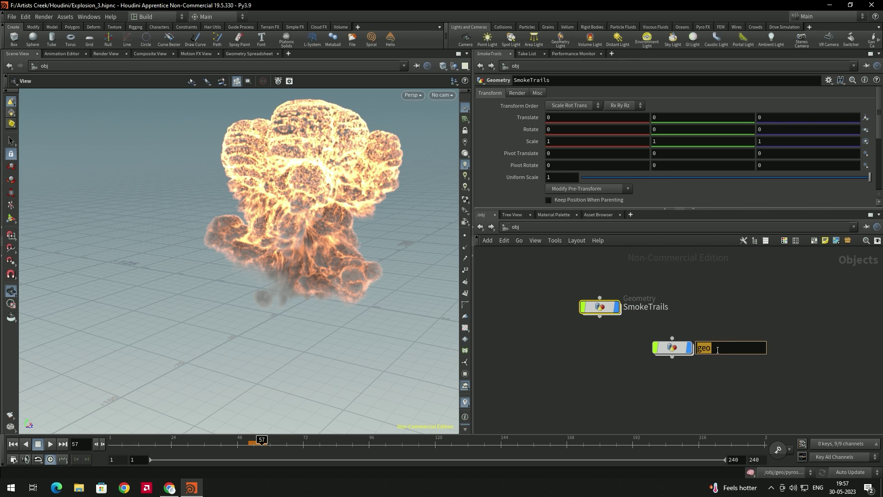
text(Main_Explosion)
key(Return)
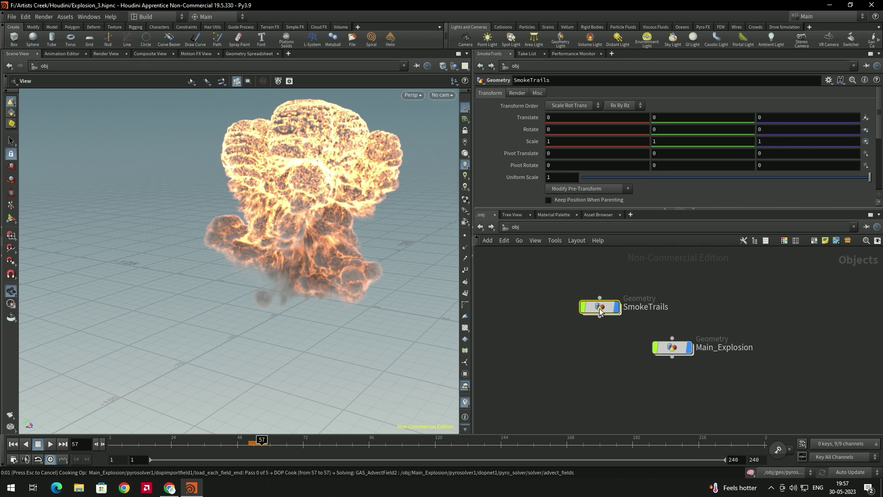
- Place an Object Merge node inside the SmokeTrails geometry
double_click(633, 300)
key(Tab)
text(object)
key(Return)
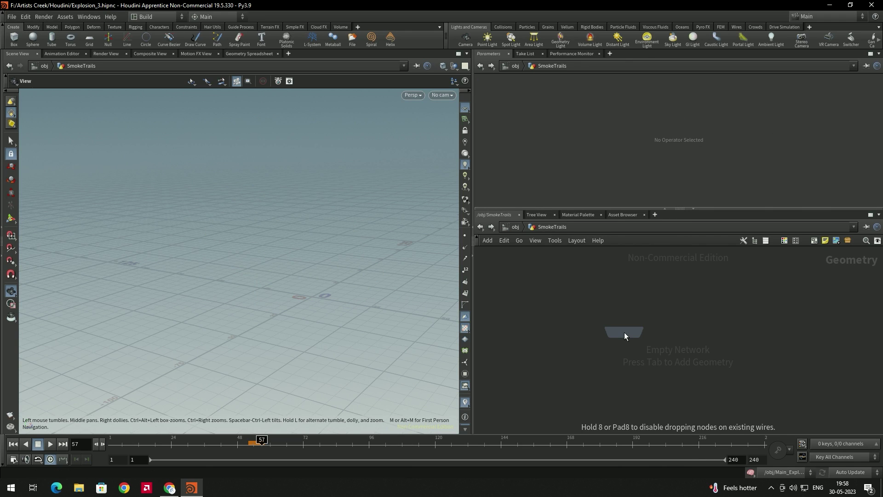
click(625, 333)
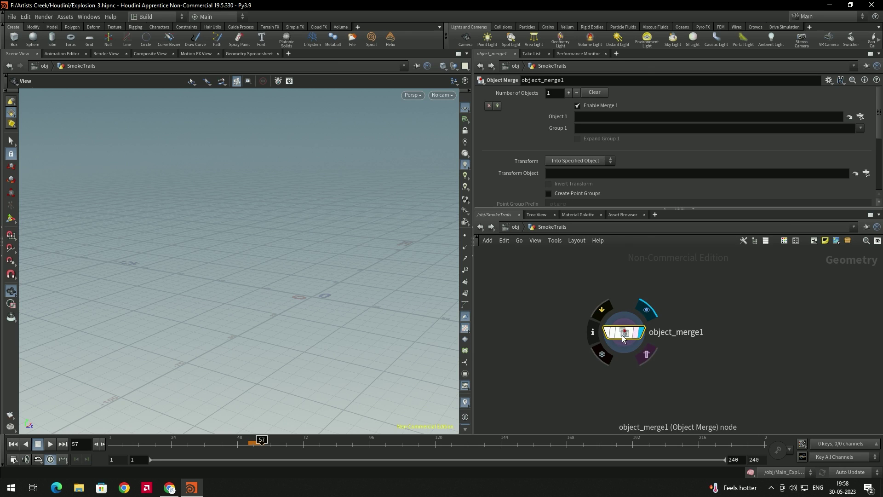
click(484, 230)
key(i)
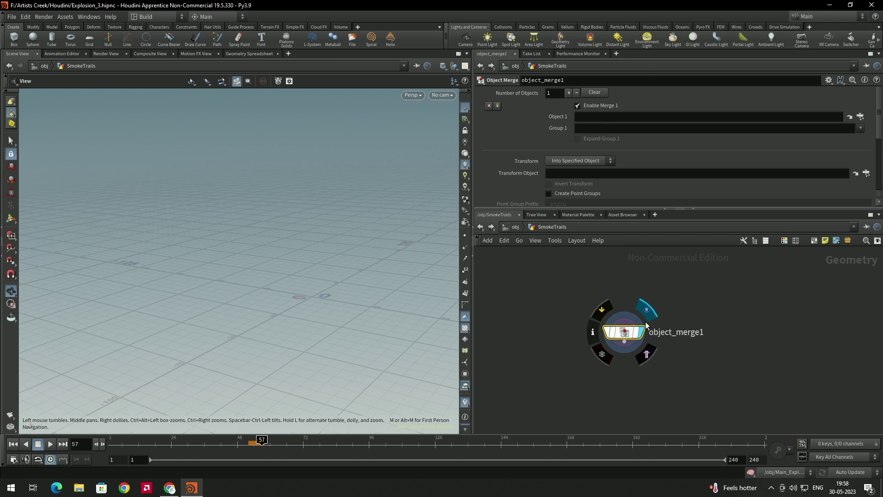
key(u)
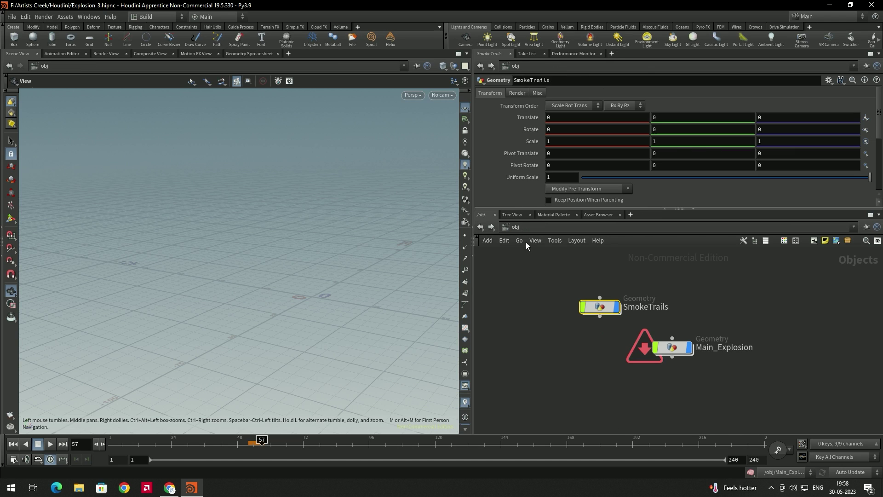
key(i)
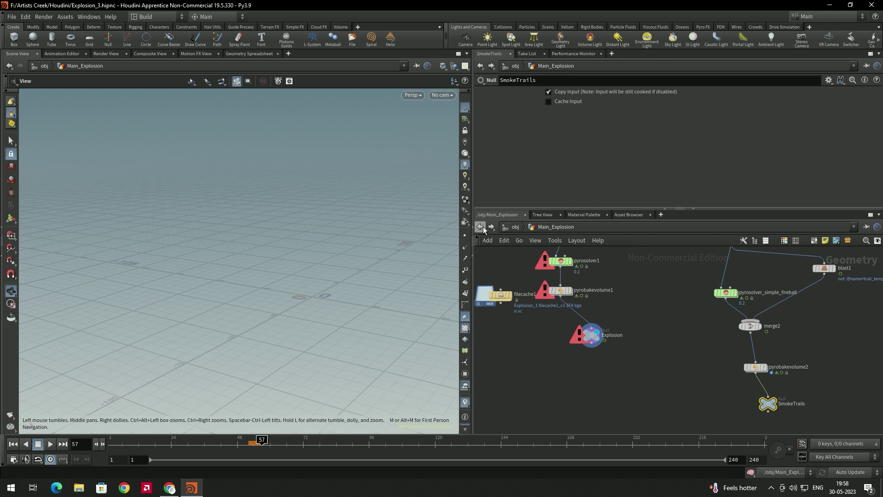
key(u)
double_click(600, 307)
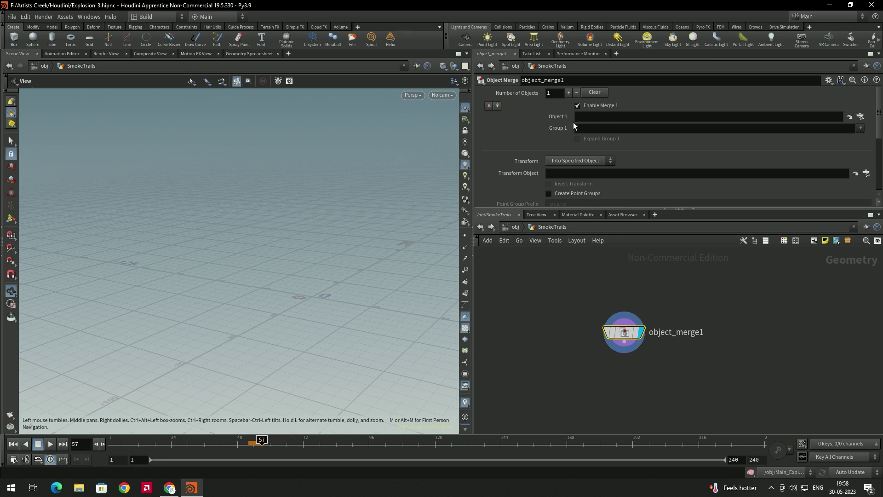
- Set Object 1 of the object merge to the SmokeTrails null inside Main_Explosion
click(861, 116)
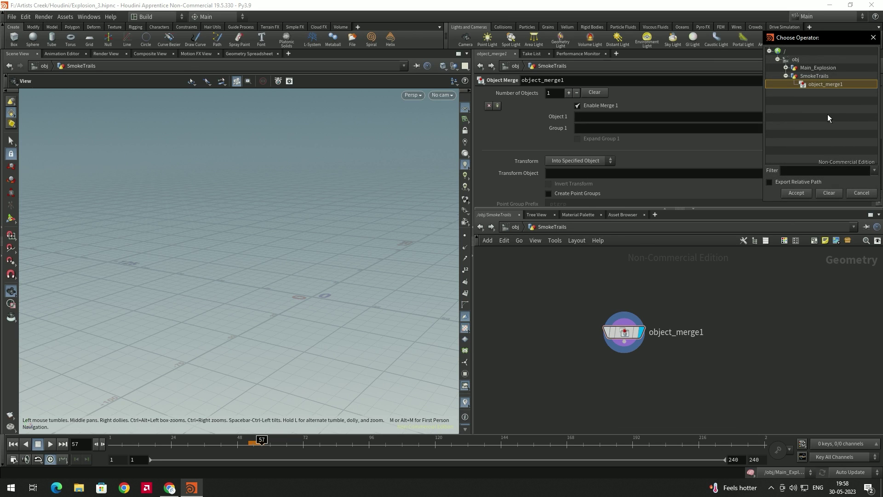
click(786, 67)
click(824, 85)
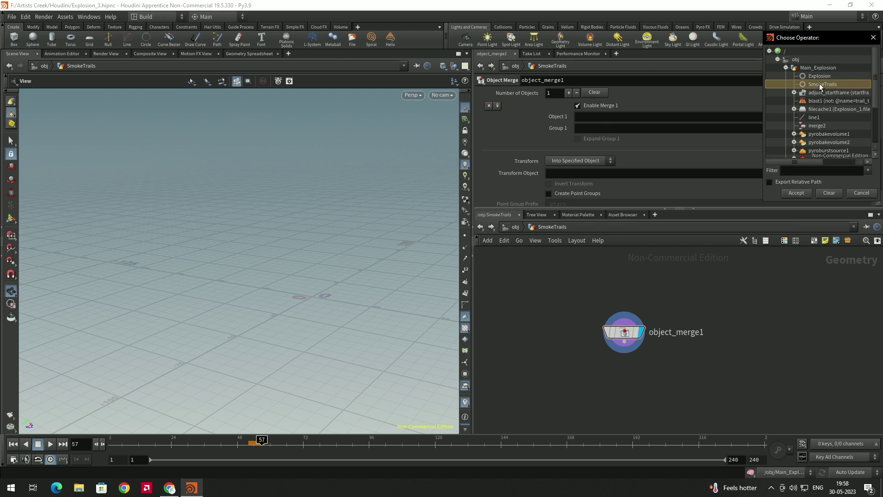
click(803, 194)
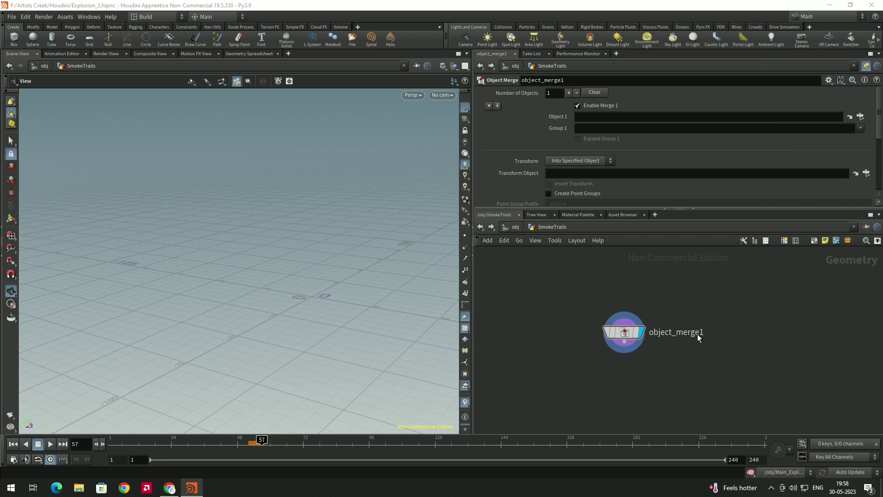
- Add a Light at object level and set its type to Distant
click(484, 229)
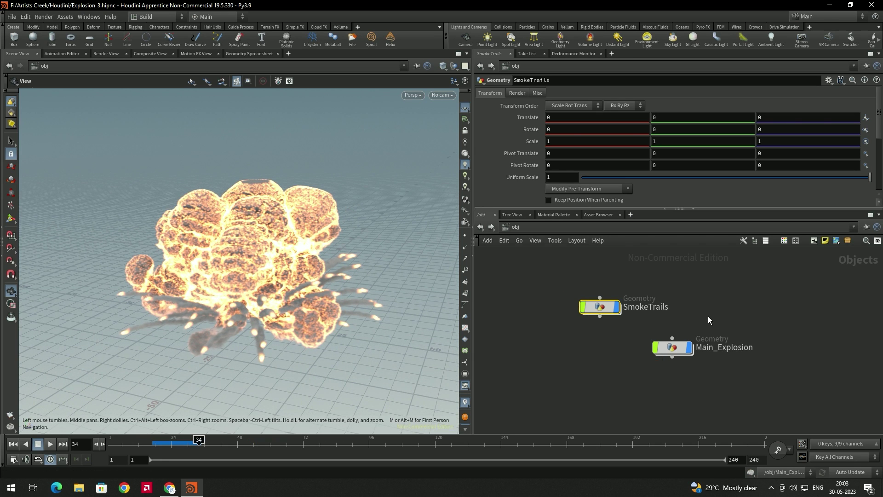
key(Tab)
text(li)
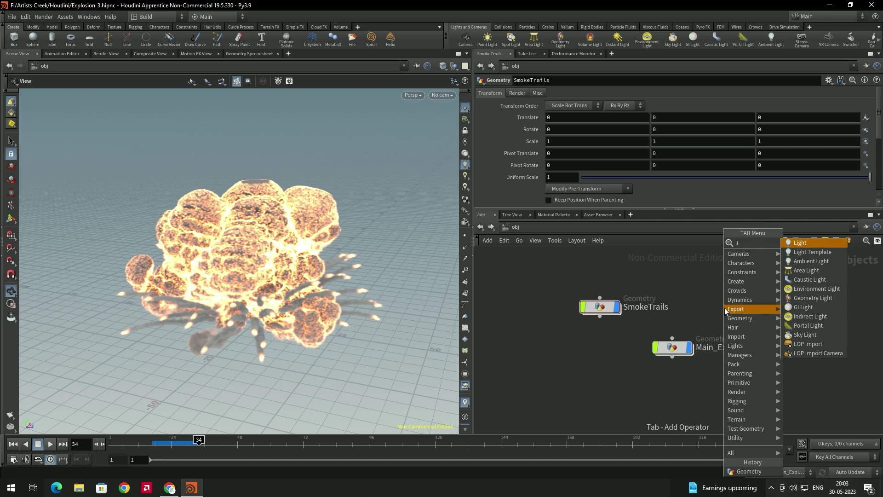
key(Return)
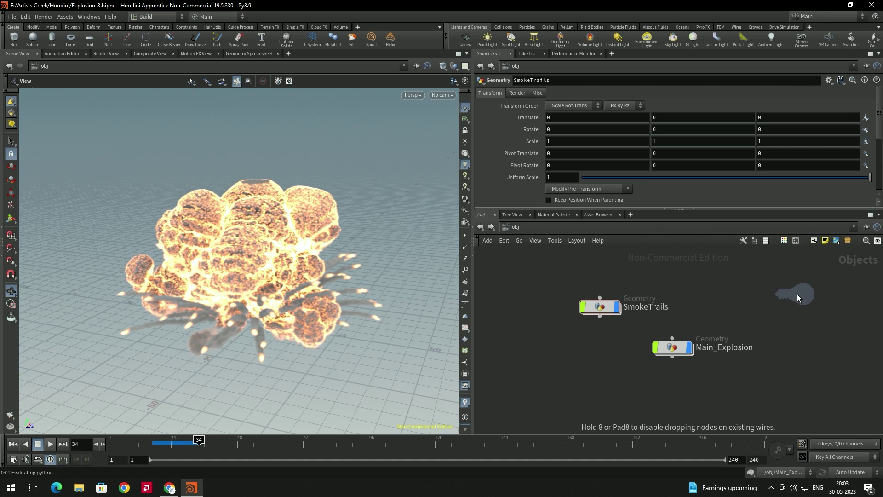
click(799, 299)
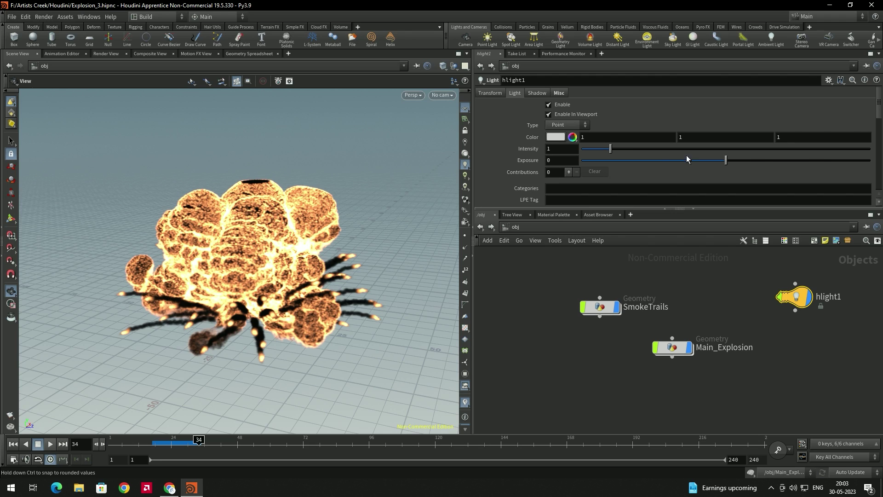
click(565, 125)
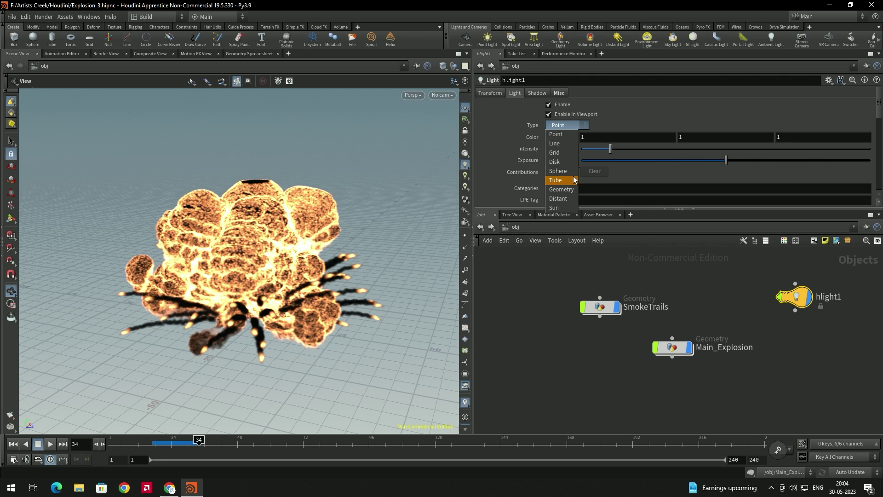
click(567, 199)
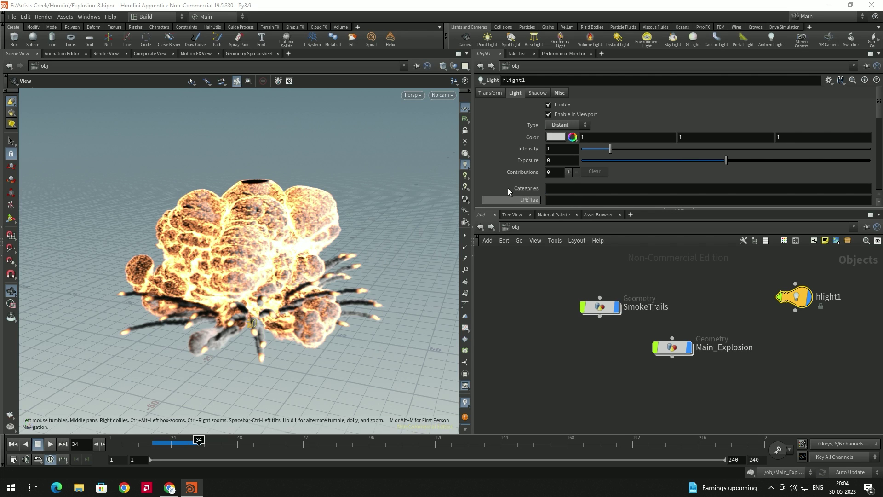
- Rotate the distant light to 68.1 degrees around the Y axis
drag(419, 231, 357, 264)
scroll(498, 147, down, 1)
scroll(498, 147, up, 1)
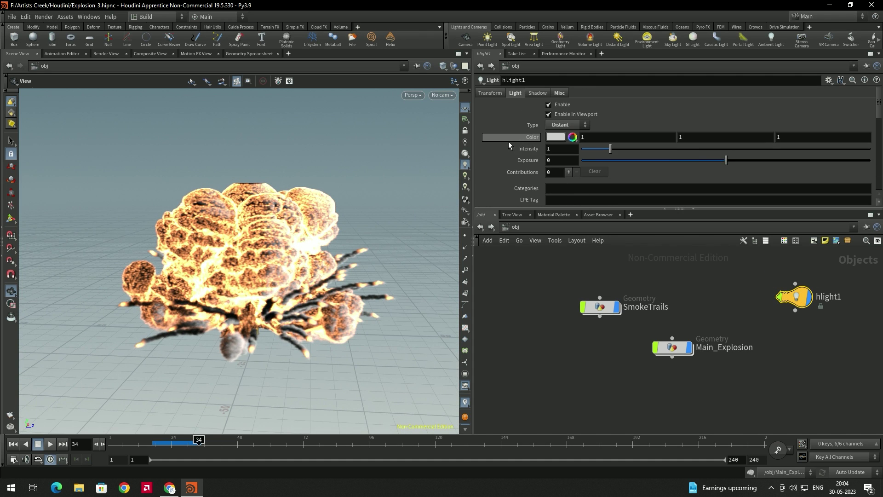
click(500, 93)
drag(373, 244, 401, 220)
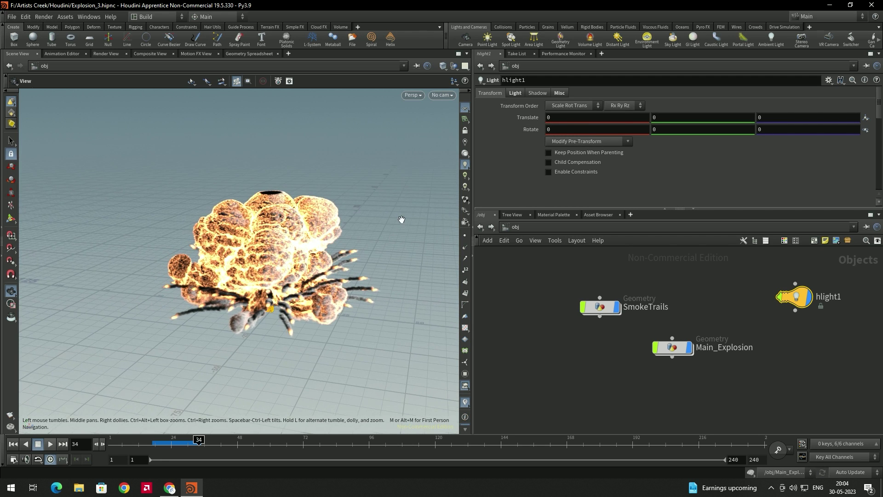
drag(332, 253, 375, 212)
mouse_move(663, 128)
middle_down()
mouse_move(702, 136)
mouse_move(877, 132)
middle_up()
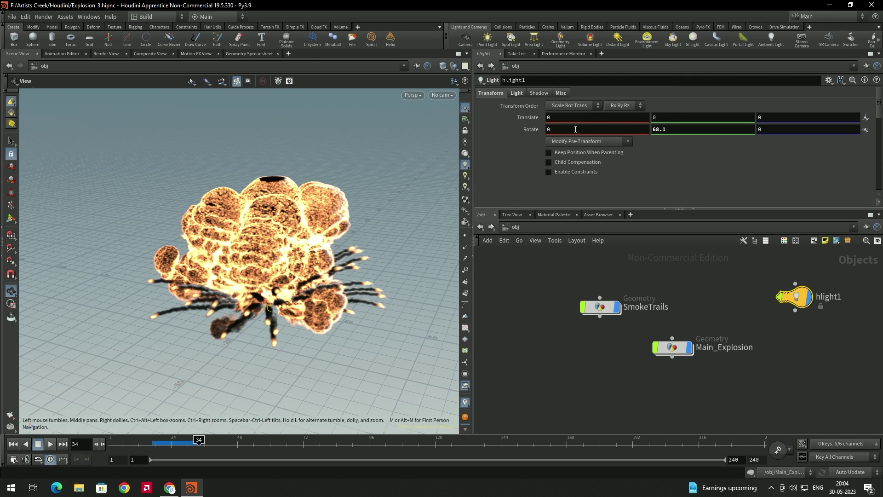
- Move the distant light away from the explosion by setting its X translation to 63.4
middle_drag(555, 118, 555, 118)
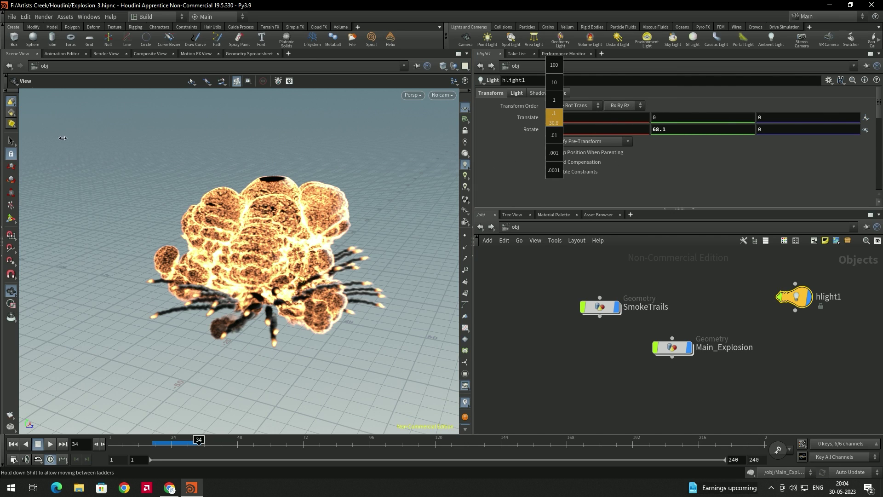
middle_drag(385, 110, 434, 113)
mouse_move(372, 271)
mouse_down()
mouse_move(264, 285)
mouse_move(366, 271)
mouse_up()
middle_drag(366, 272, 187, 284)
scroll(340, 272, up, 6)
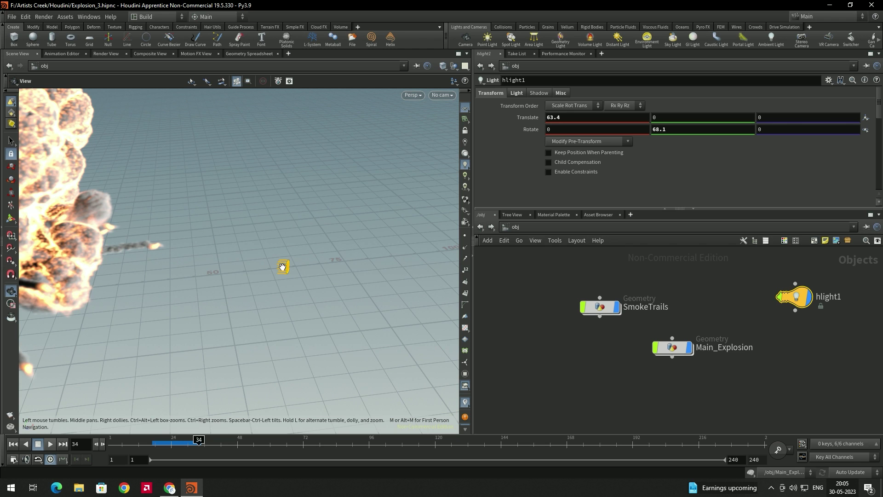
- Set the distant light's Y rotation to 91.3 degrees so it faces the explosion
scroll(300, 233, down, 3)
scroll(465, 251, down, 1)
scroll(506, 257, down, 1)
middle_drag(66, 268, 200, 282)
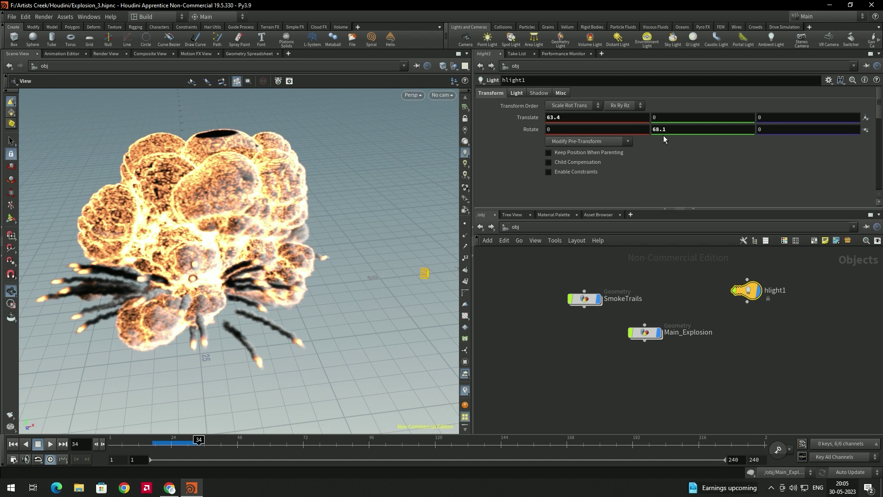
middle_drag(662, 135, 693, 125)
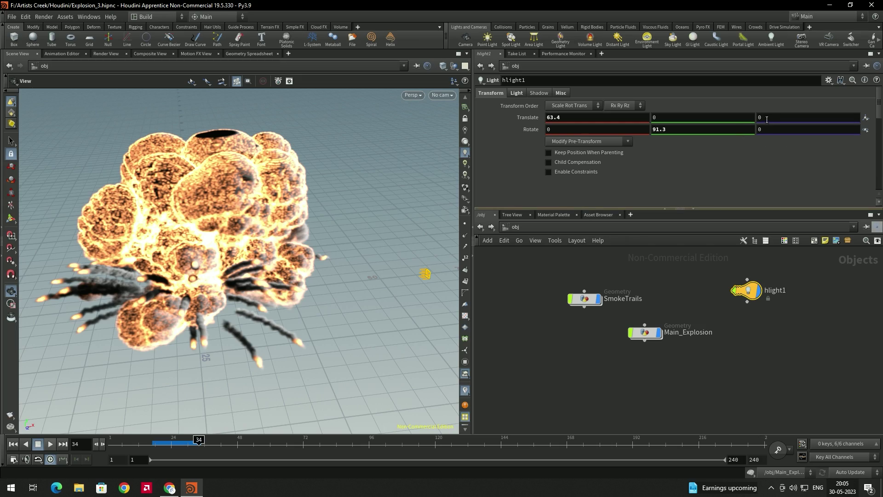
- Set the distant light's Z rotation to 41.1 degrees
middle_drag(768, 130, 152, 156)
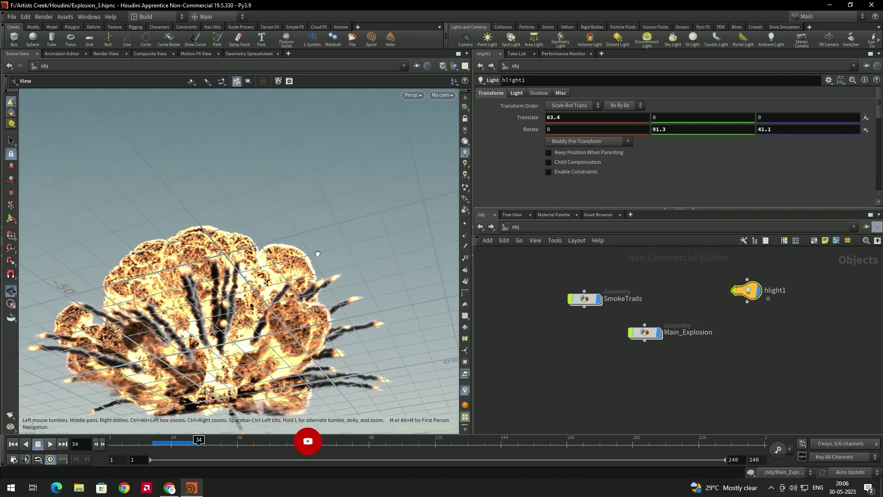
drag(318, 253, 271, 243)
middle_drag(271, 242, 296, 263)
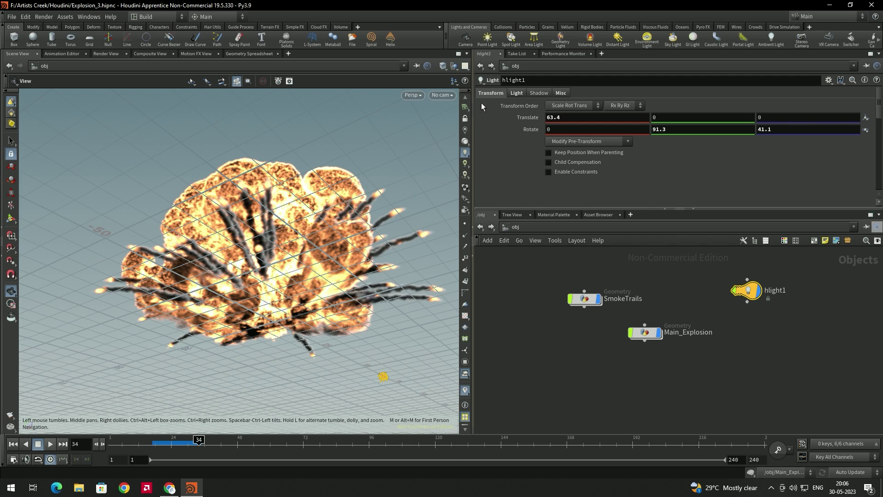
- Add an area light from the current view, adjust its aim while looking through it, and set its intensity to 0.35
click(530, 42)
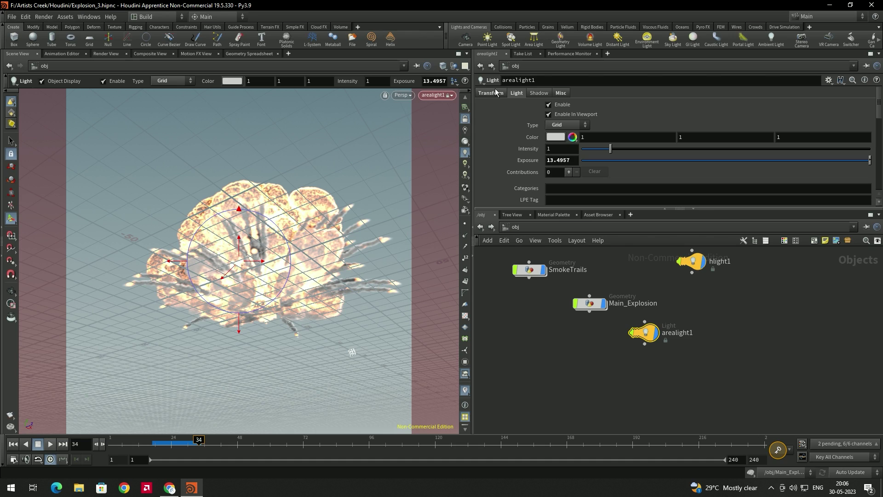
click(466, 121)
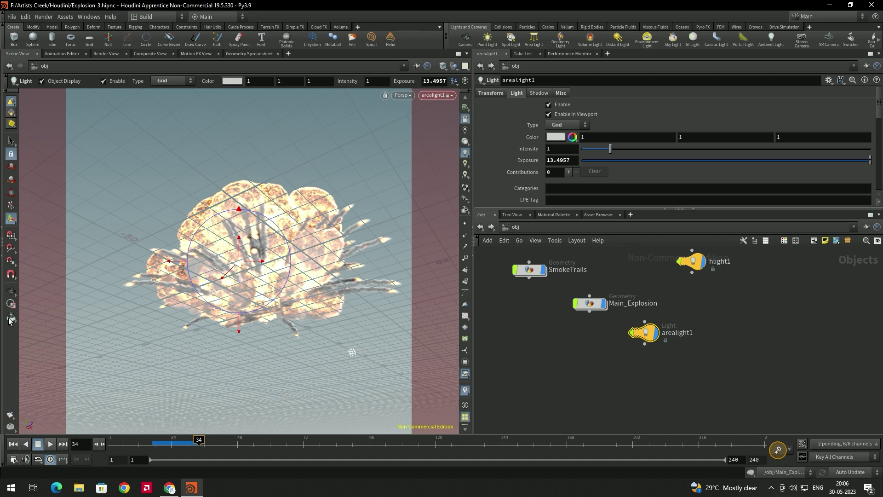
click(11, 291)
mouse_move(188, 266)
mouse_down()
mouse_move(276, 304)
mouse_move(205, 304)
mouse_move(190, 268)
mouse_up()
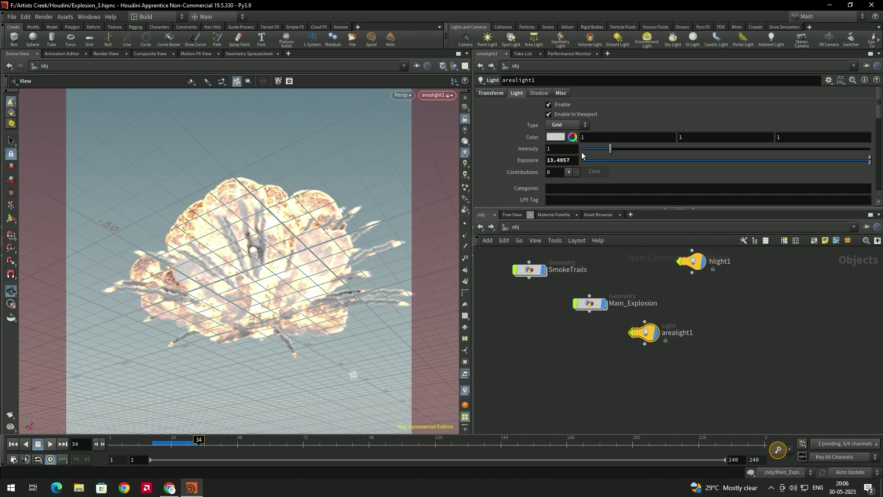
drag(606, 151, 592, 154)
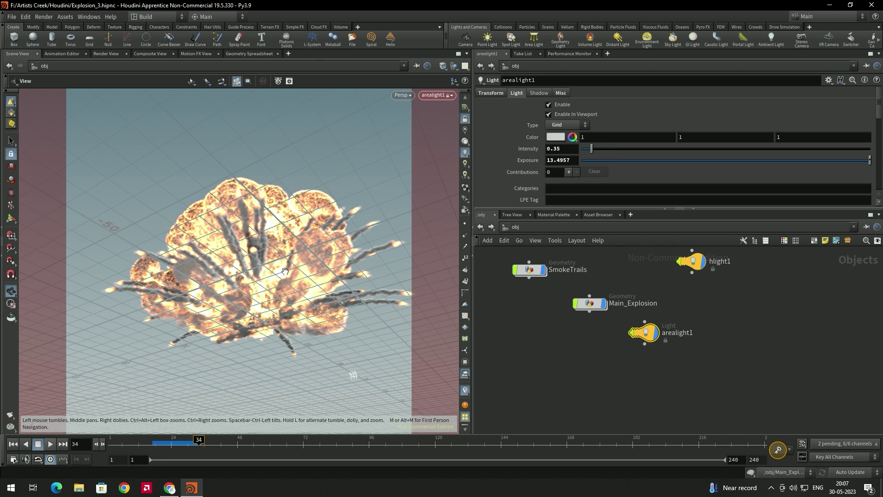
click(466, 120)
- Create a camera from a low view facing the explosion, lock it to the view and adjust its aim slightly
drag(317, 276, 187, 292)
drag(277, 283, 245, 303)
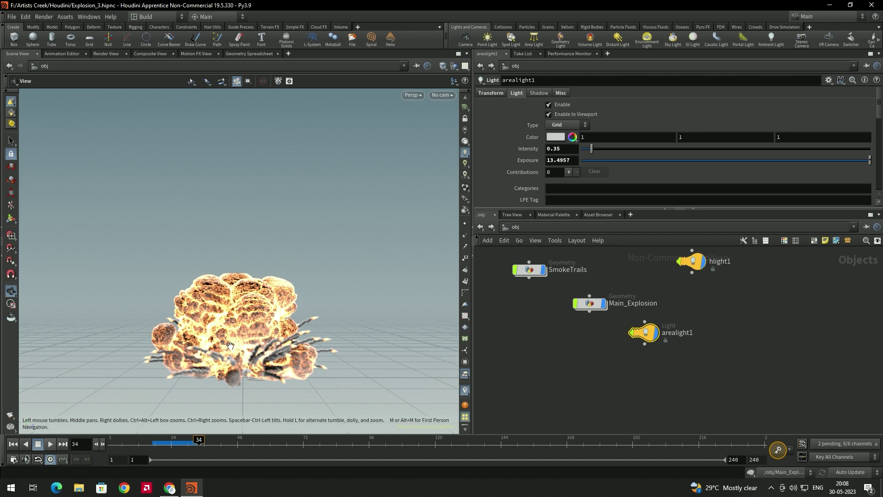
click(466, 40)
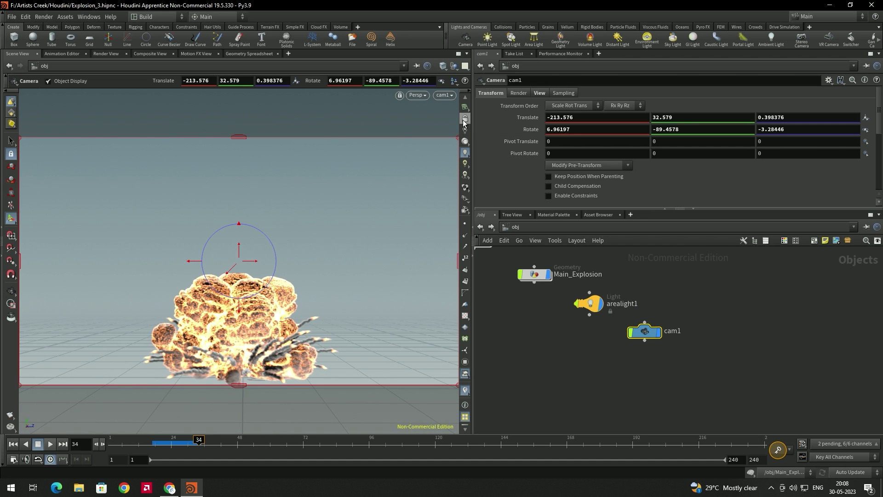
click(465, 118)
alt+drag(301, 279, 283, 291)
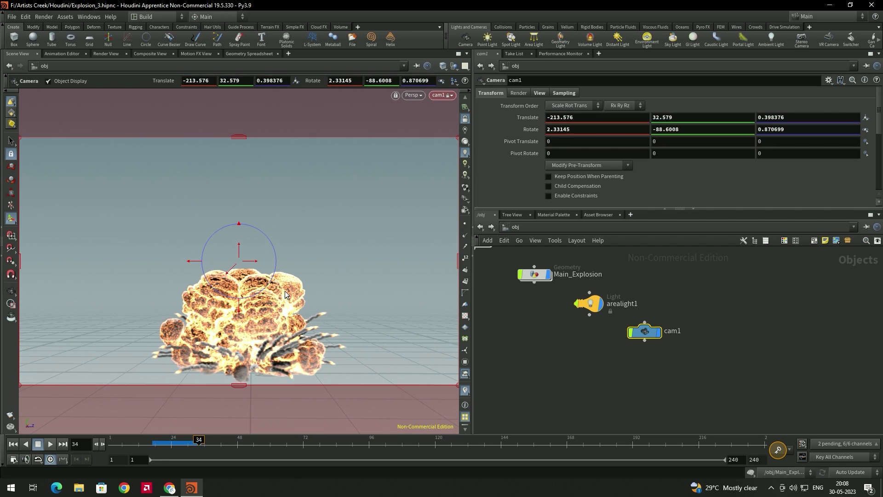
- Move the camera back to about -262, 40.6, 6 so the whole explosion fits low in the frame, and unlock it from the view
click(11, 291)
scroll(297, 299, down, 3)
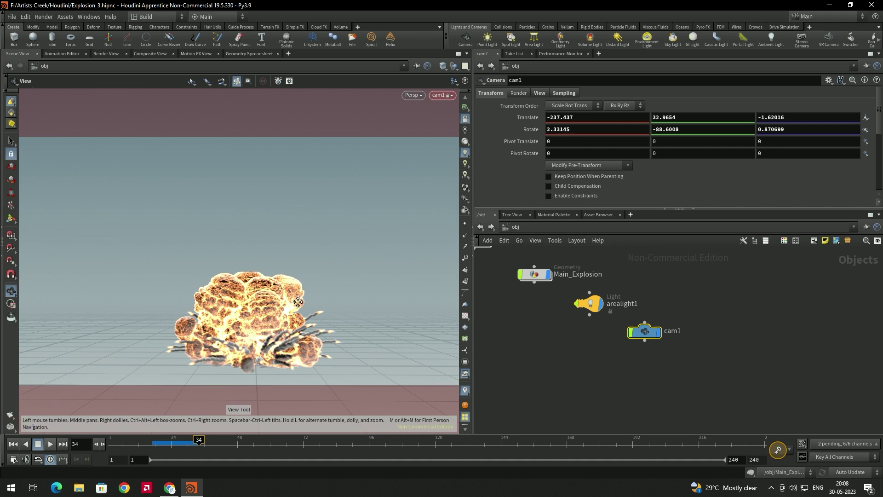
scroll(293, 306, down, 3)
middle_drag(288, 281, 276, 293)
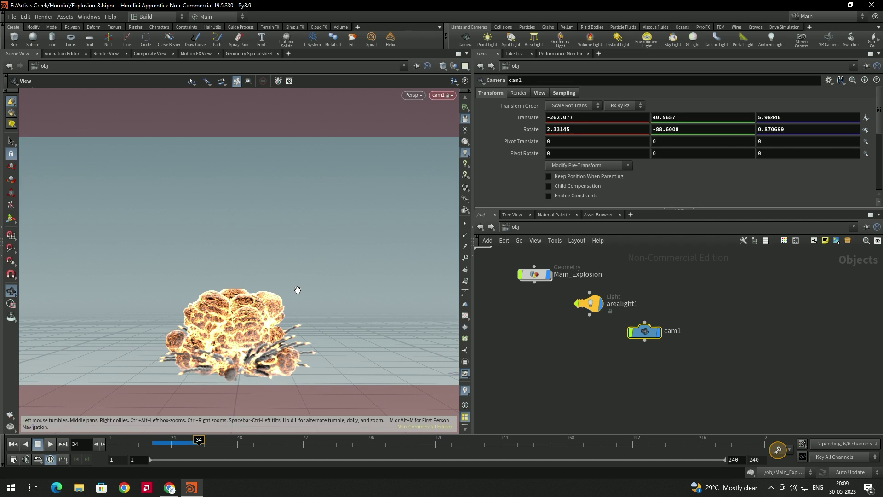
click(466, 119)
- Open the camera's view settings to check its resolution
drag(412, 240, 327, 288)
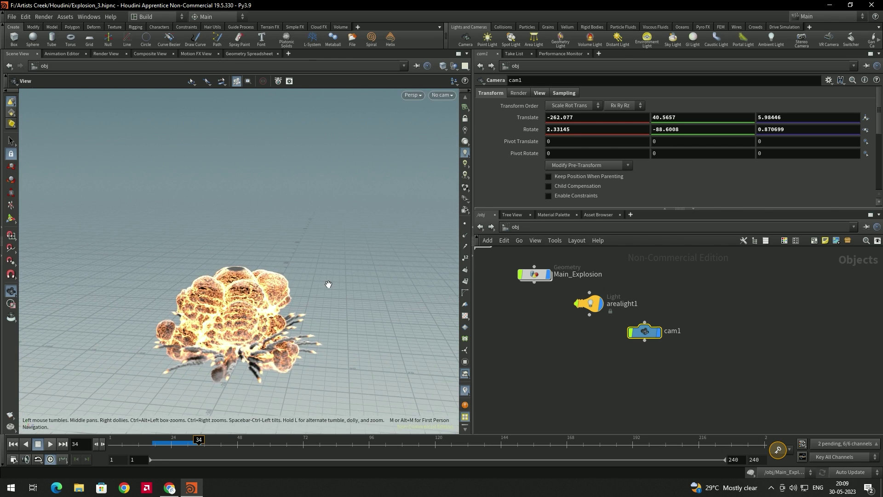
mouse_move(649, 335)
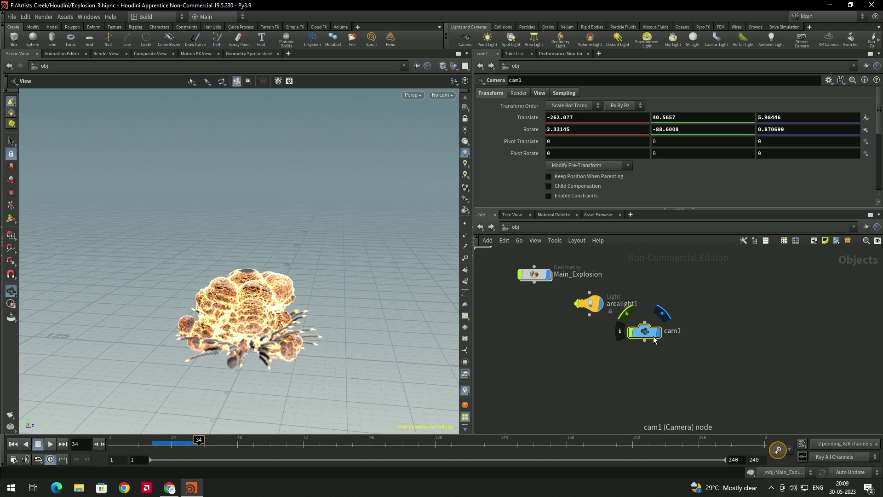
click(539, 93)
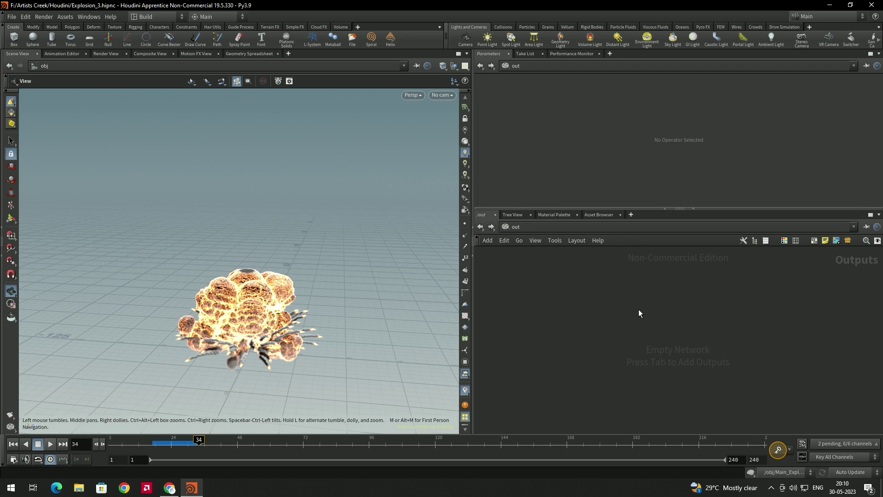
- Add a Mantra render node in the out network
key(Tab)
text(m)
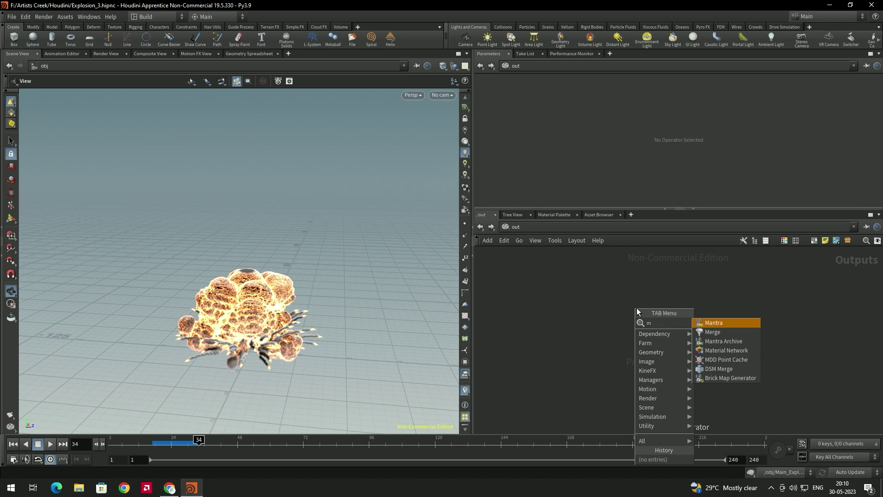
key(Return)
click(636, 308)
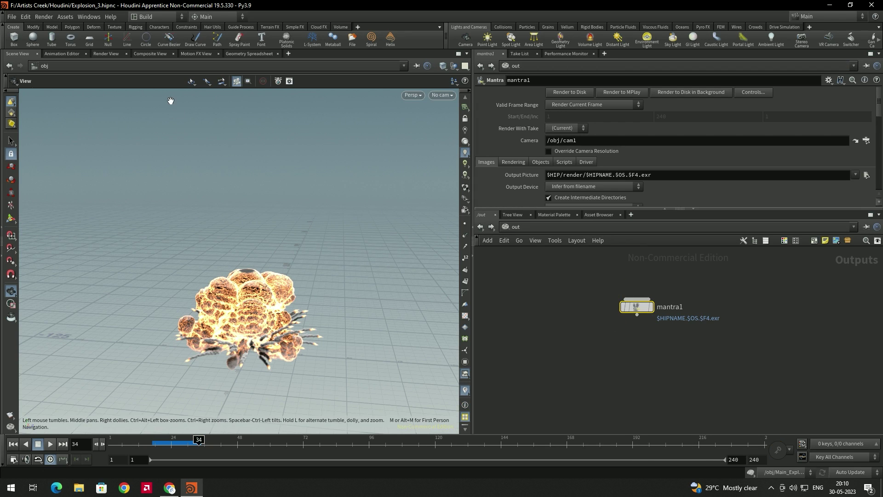
- Render the Mantra output through /obj/cam1 in the Render View and inspect the explosion image
click(110, 55)
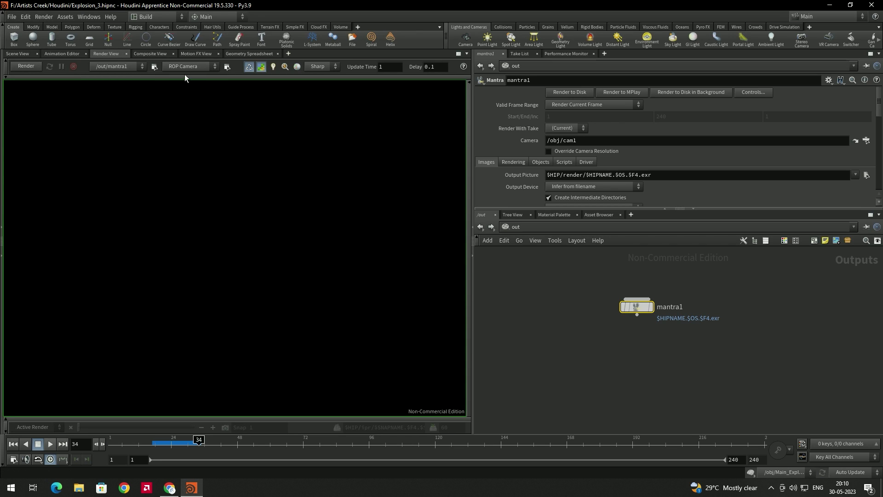
click(226, 68)
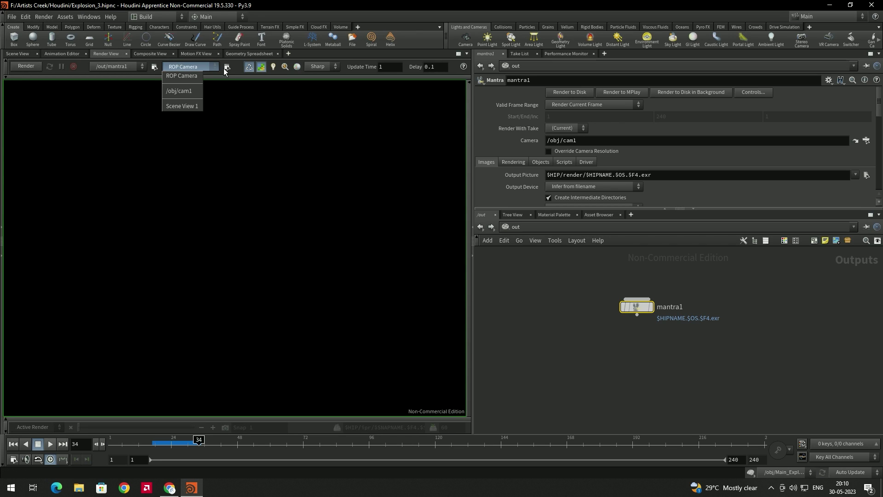
click(181, 91)
click(29, 66)
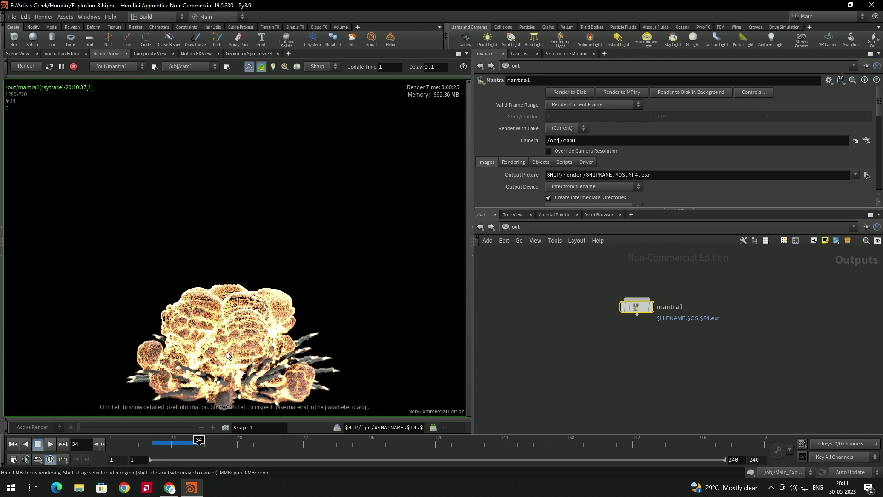
scroll(227, 351, up, 4)
mouse_move(248, 335)
middle_down()
mouse_move(251, 284)
mouse_move(252, 351)
middle_up()
scroll(257, 300, up, 3)
scroll(259, 302, down, 8)
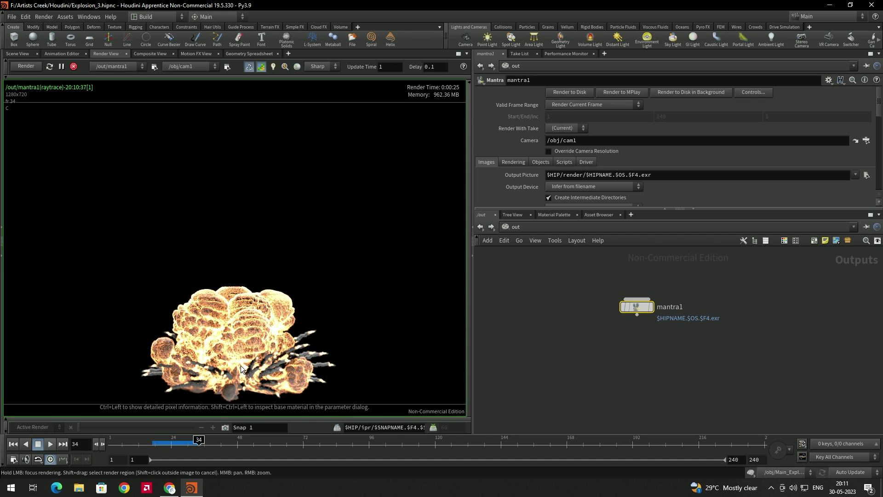
- Inside Main_Explosion, set the smoke color of pyrobakevolume1 to dark gray, 0.2 in all three channels
click(481, 227)
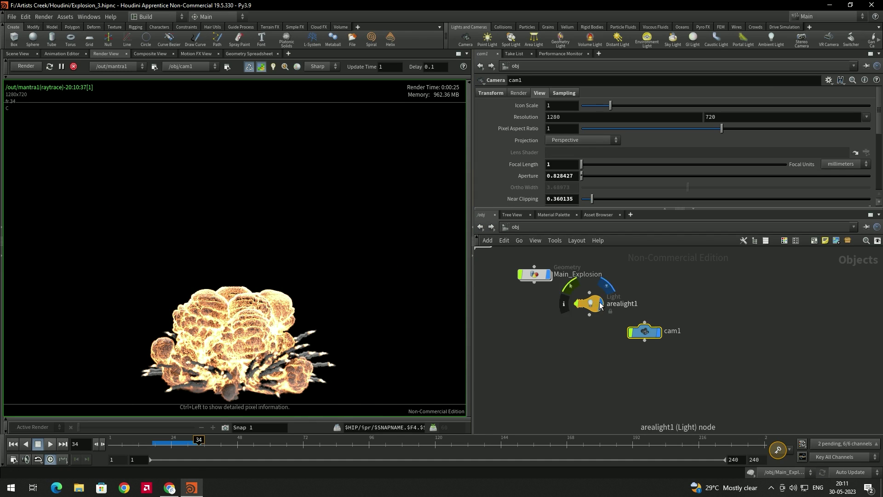
double_click(534, 276)
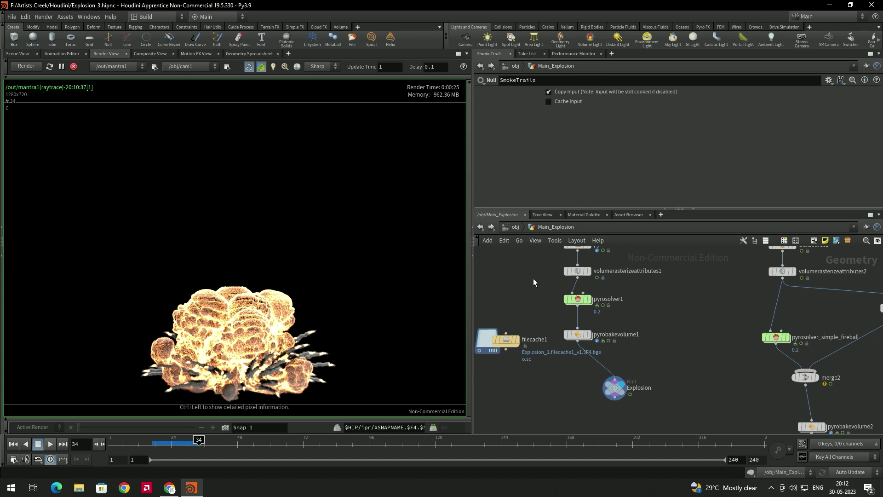
click(581, 334)
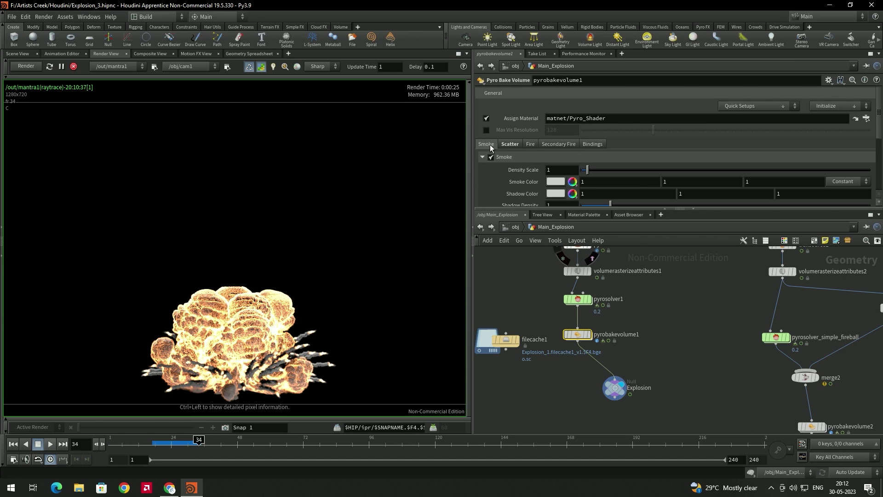
scroll(508, 179, down, 1)
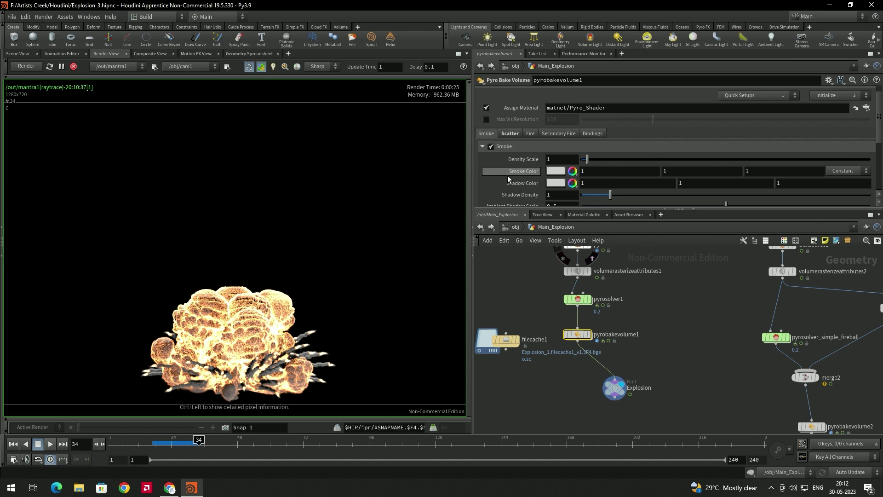
click(557, 172)
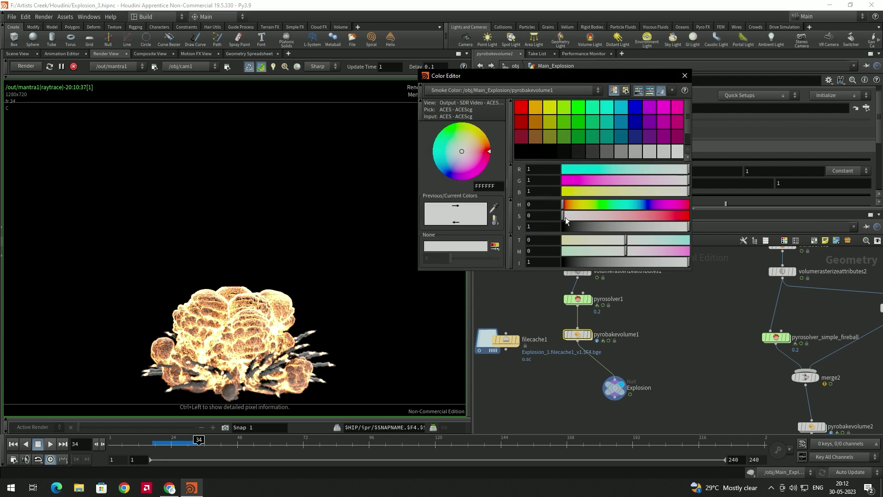
click(625, 153)
click(608, 151)
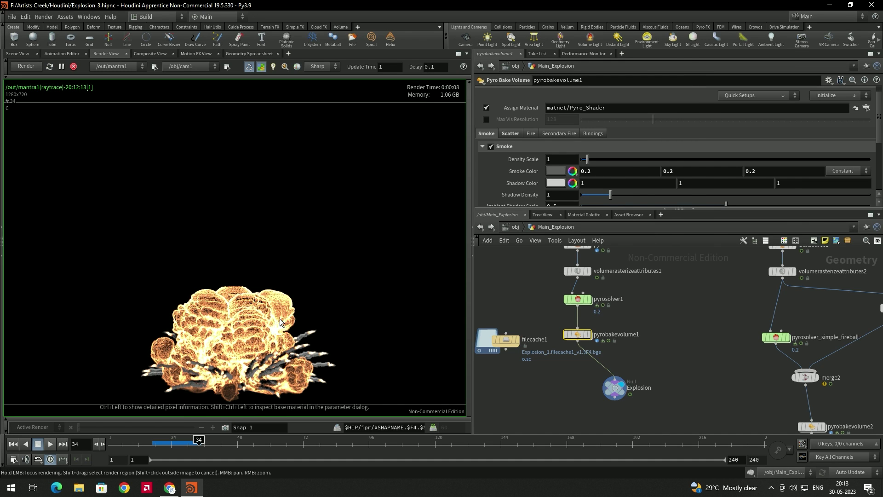
- Return to the out network and set the Mantra node's valid frame range to Render Frame Range
click(519, 229)
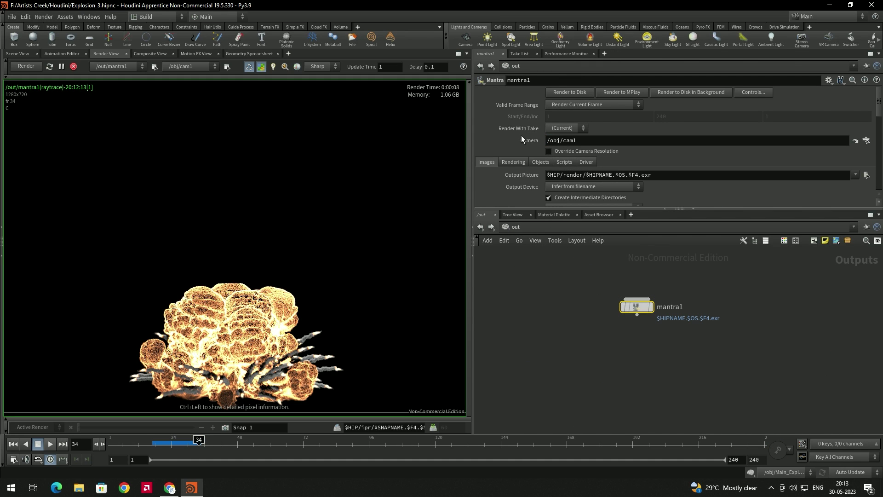
scroll(518, 134, down, 1)
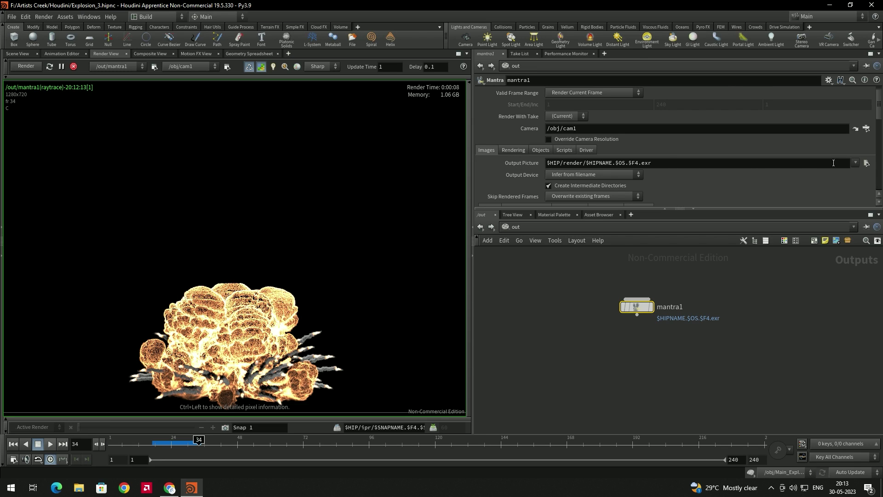
click(657, 165)
scroll(508, 107, up, 1)
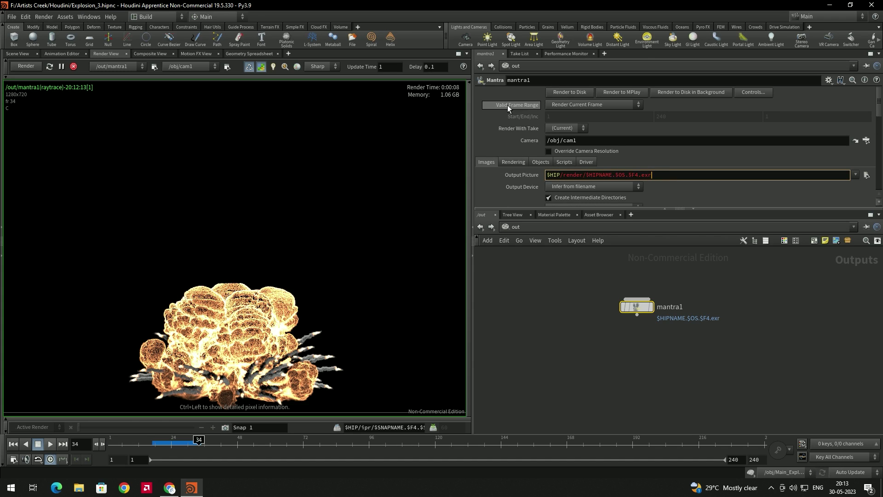
click(573, 103)
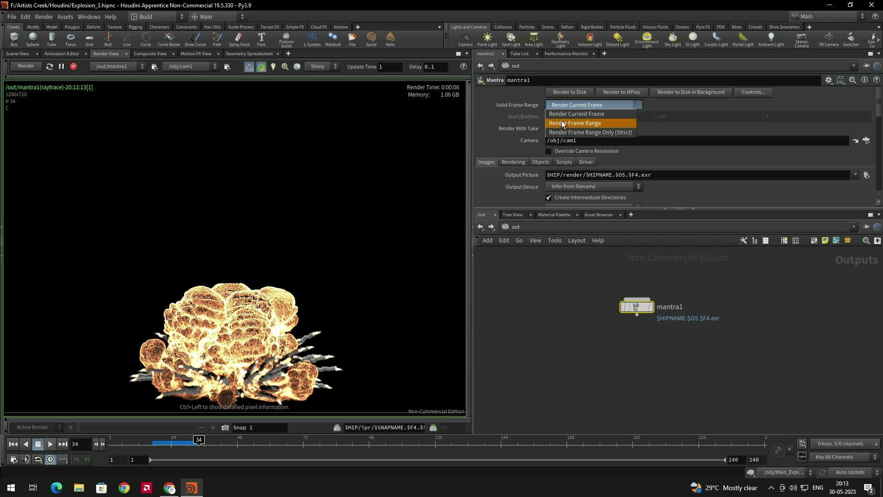
click(593, 122)
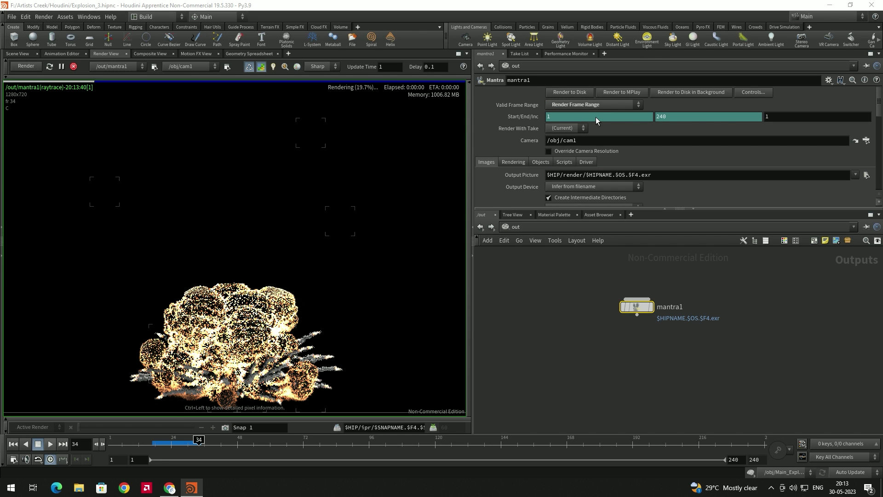